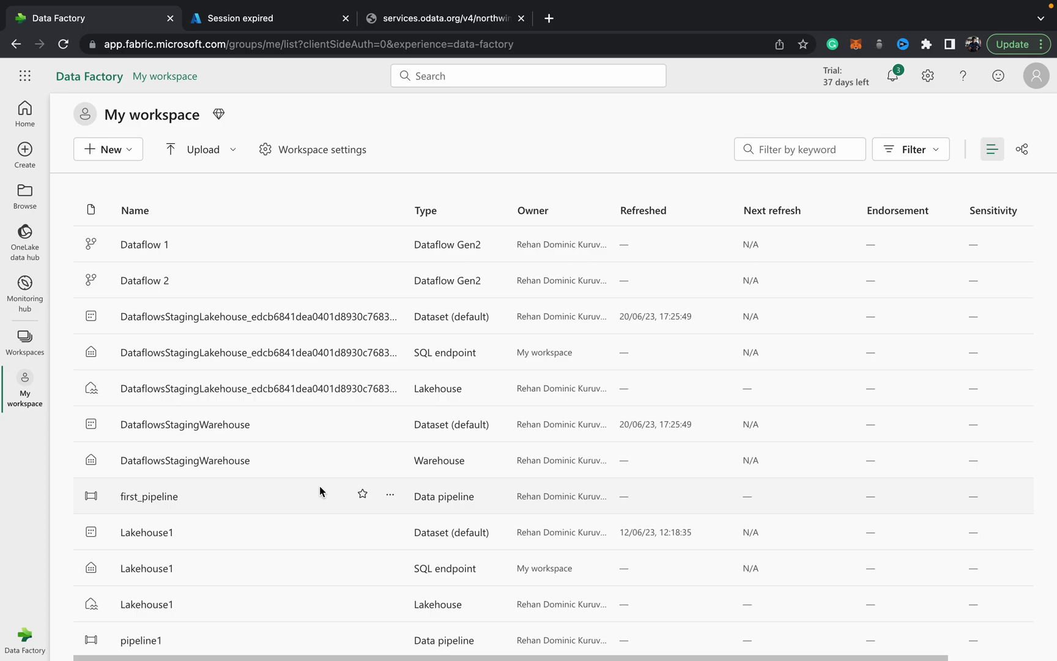
Switch the Fabric experience from Data Factory to Synapse Data Engineering.
left_click(24, 640)
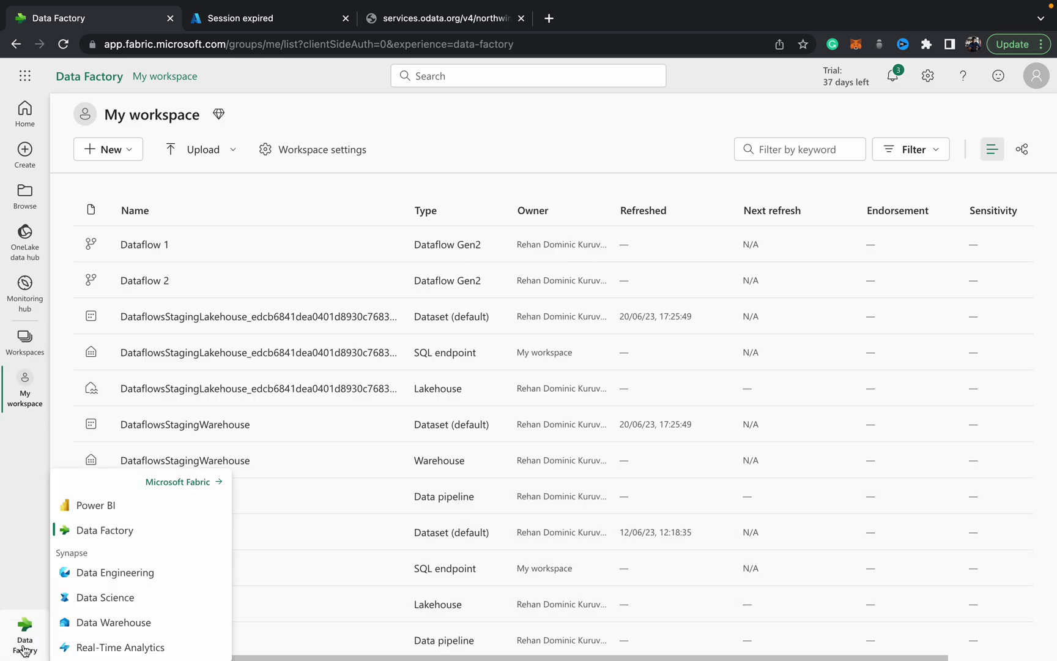
left_click(111, 572)
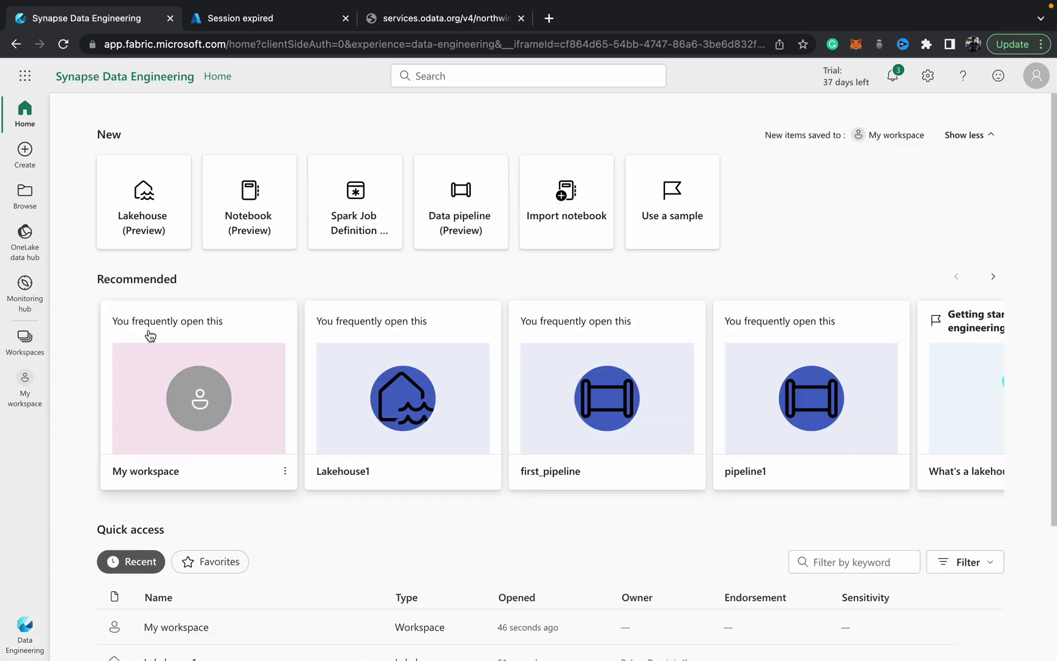
Create Notebook 2 and open the add-lakehouse dialog with Existing lakehouse selected.
left_click(252, 210)
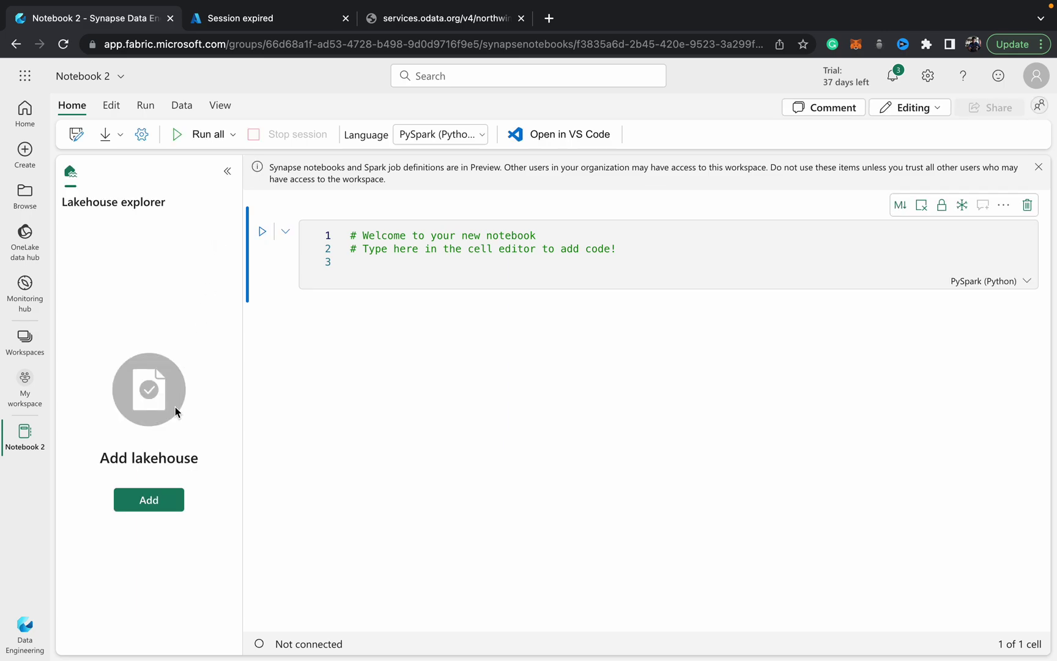
left_click(150, 501)
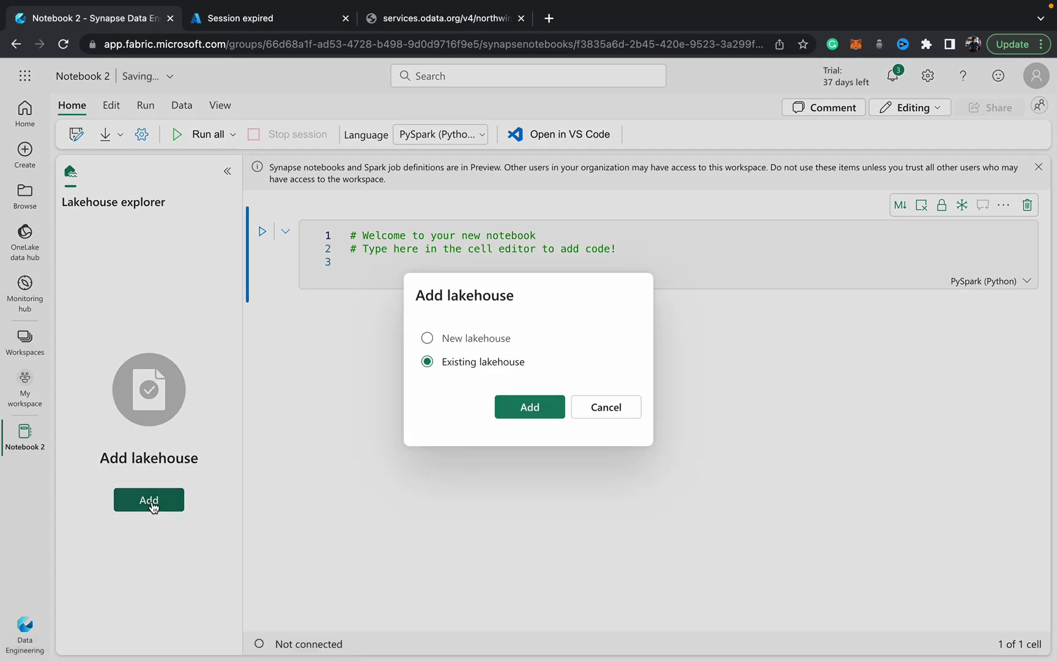
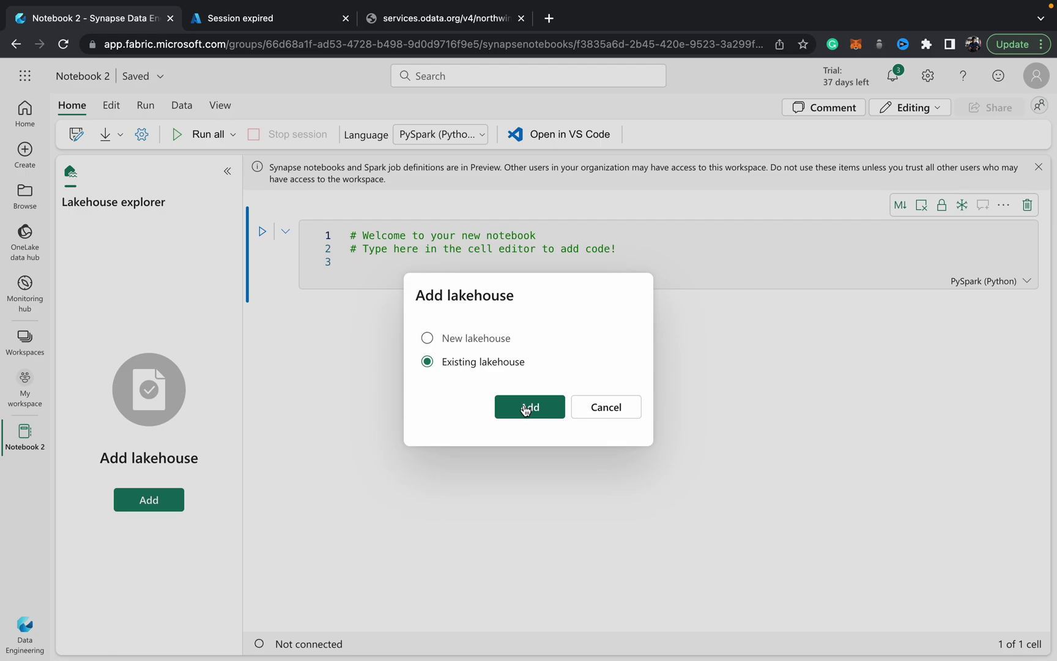
Attach the existing Lakehouse1 to Notebook 2 from the OneLake data hub.
left_click(526, 409)
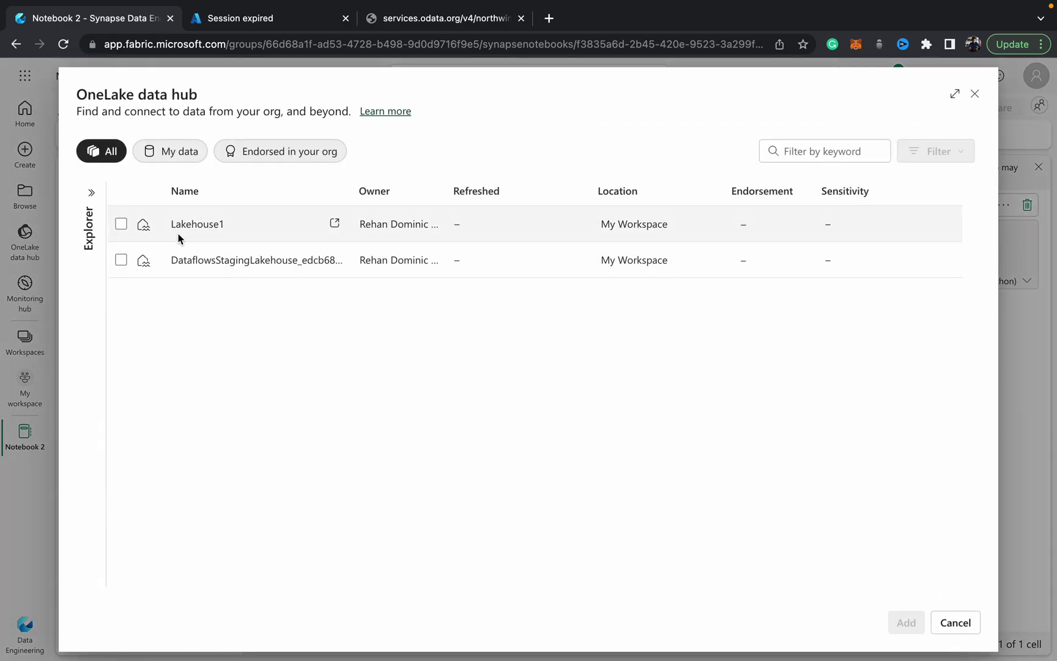
left_click(121, 224)
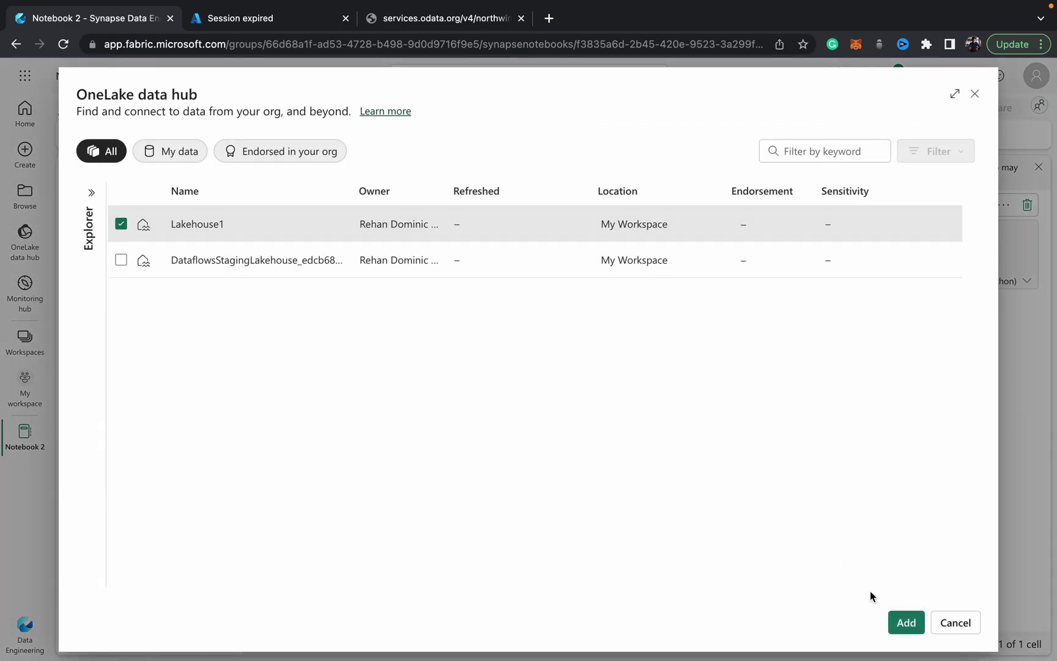
left_click(906, 622)
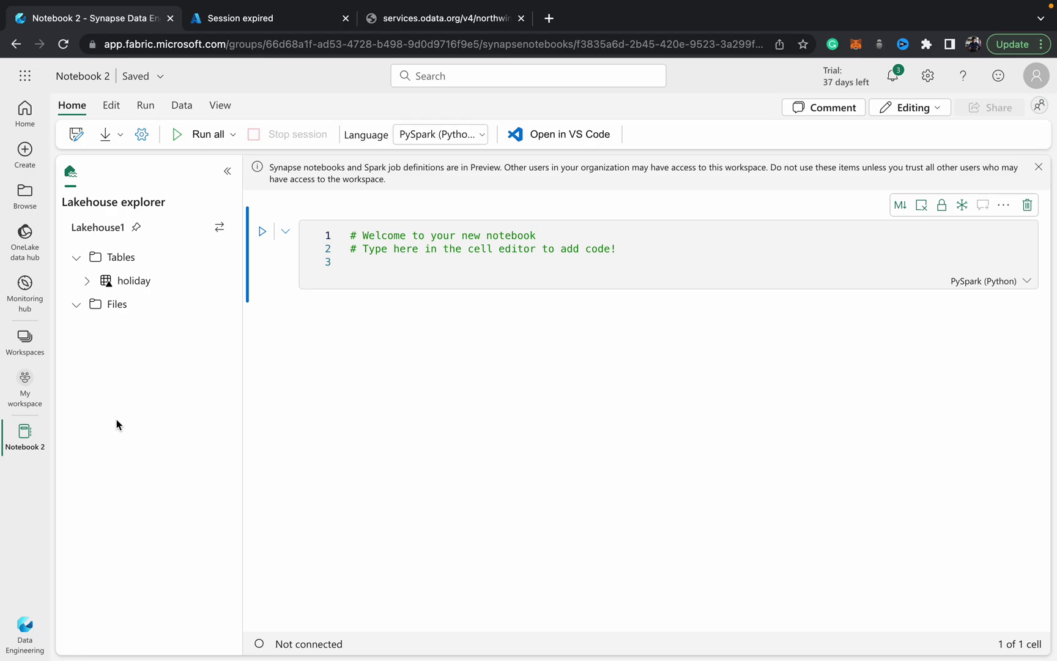
Drop sample_csv.csv from Lakehouse Files into the code cell and run the generated DataFrame code.
left_click(355, 265)
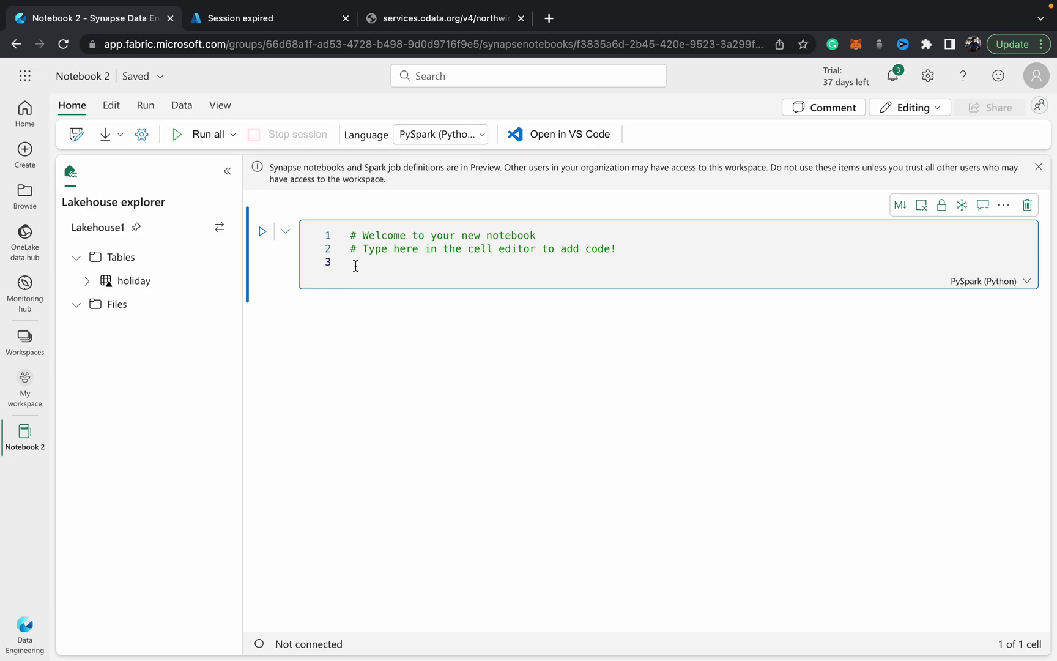
mouse_move(133, 281)
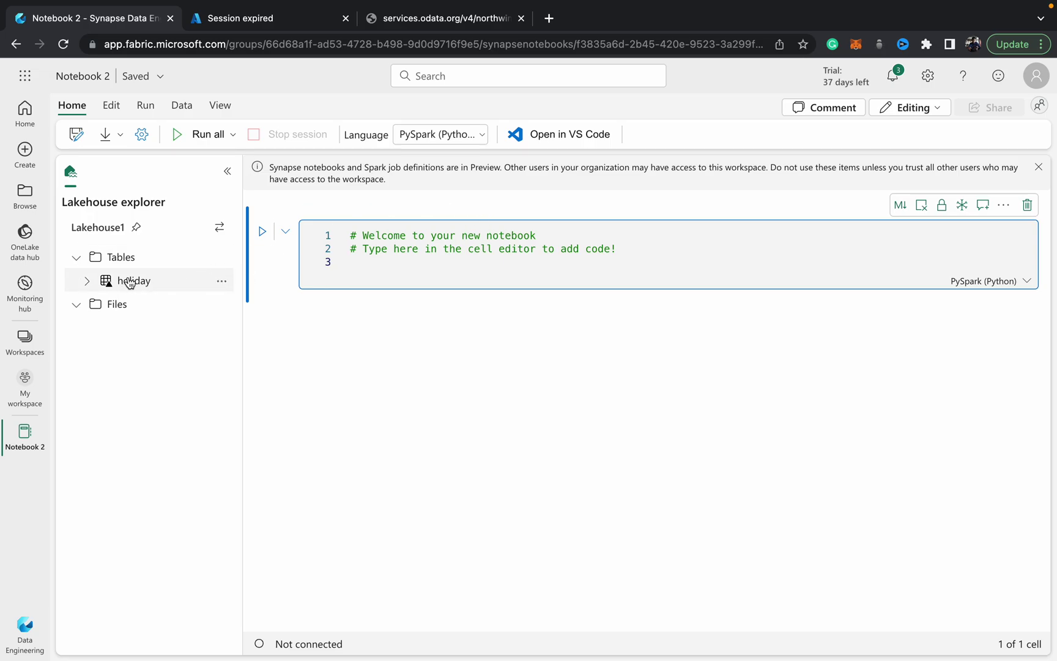
left_click(91, 305)
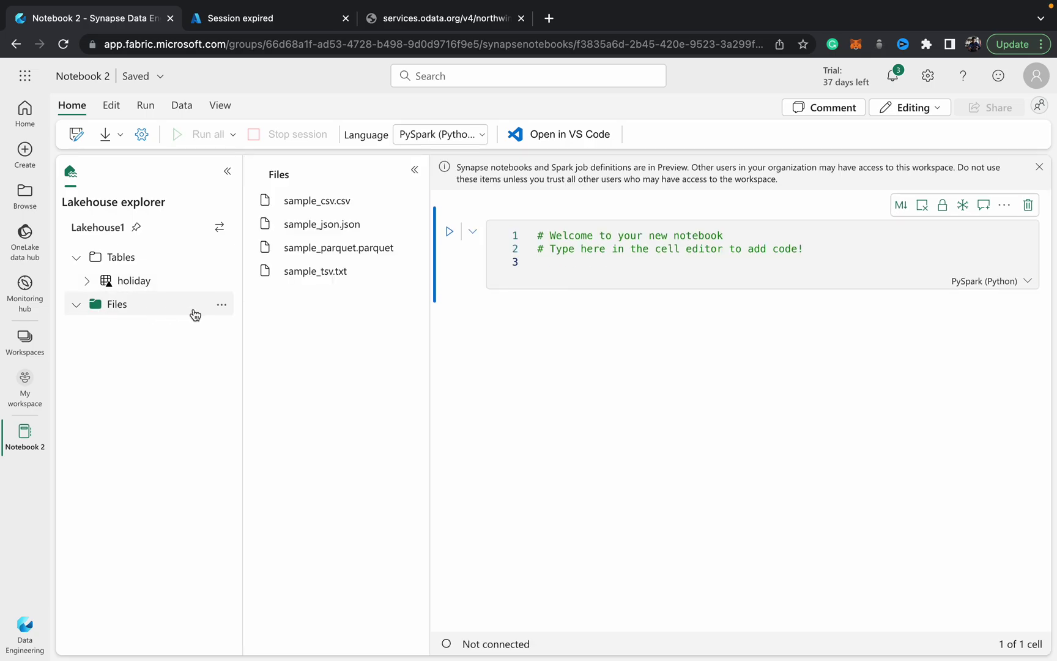
left_click_drag(317, 200, 611, 270)
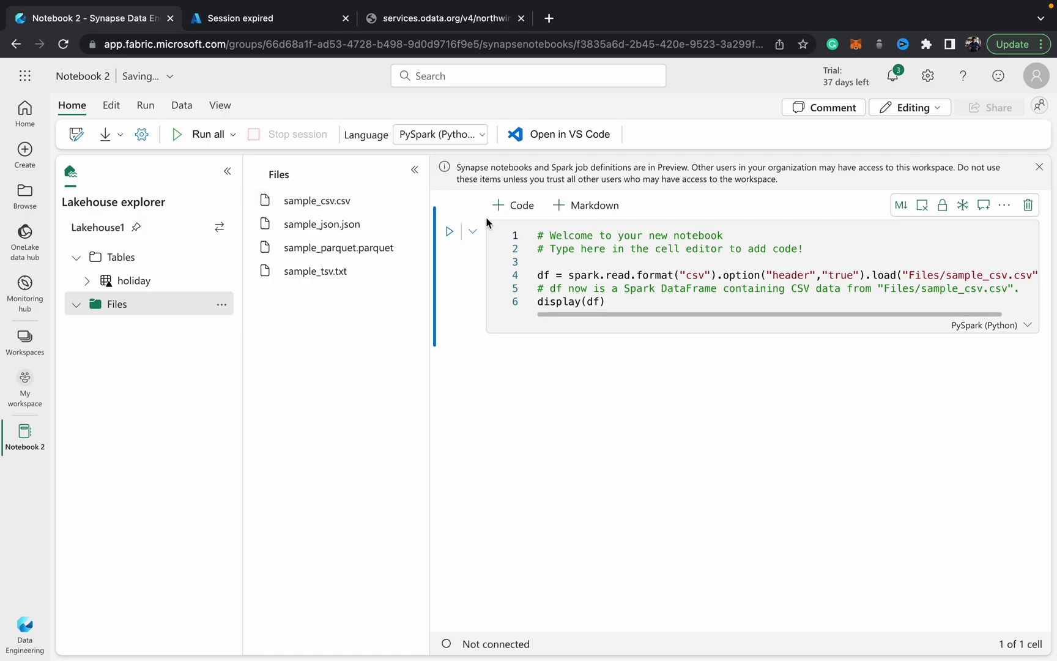
left_click(451, 236)
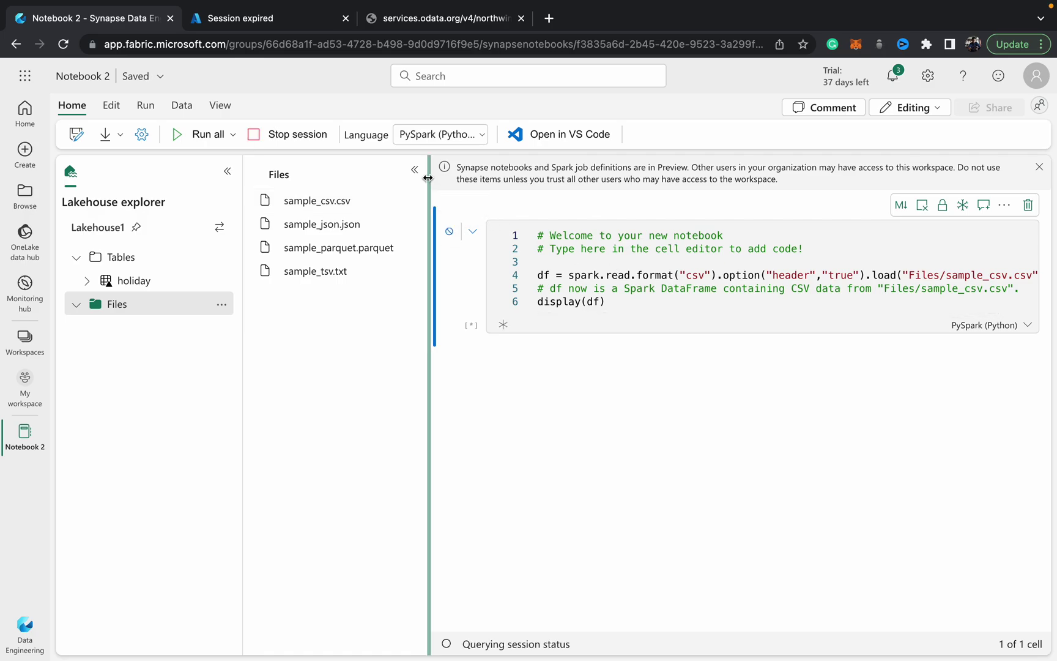
Collapse the Files pane to widen the notebook while the sample_csv results load.
left_click(415, 170)
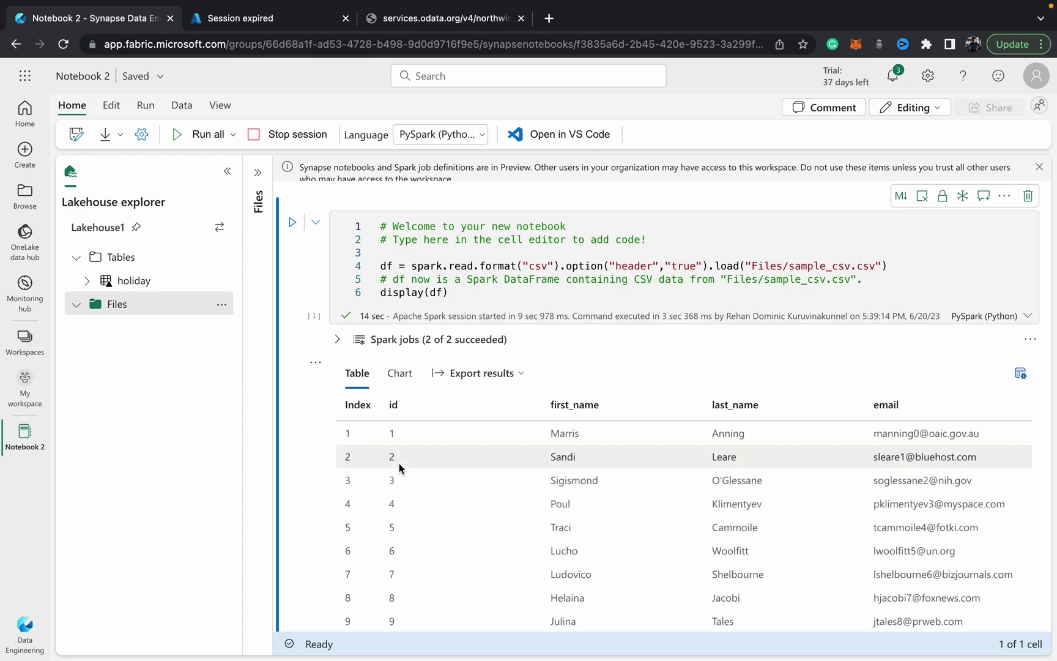
scroll(306, 466, "down", 5)
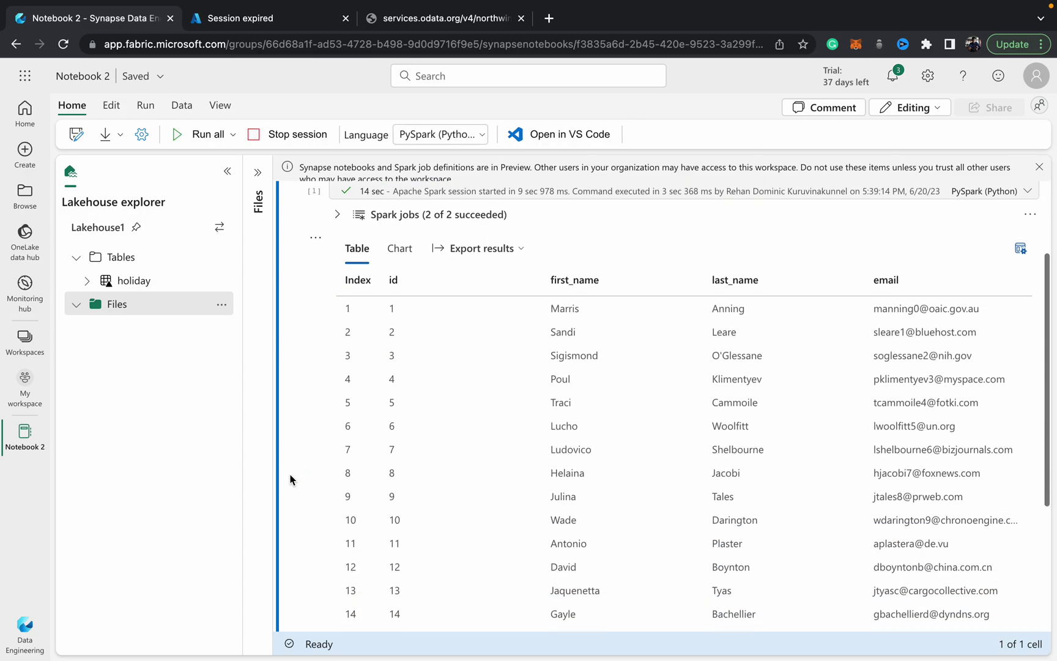
scroll(306, 463, "down", 3)
scroll(291, 479, "up", 4)
scroll(291, 480, "up", 4)
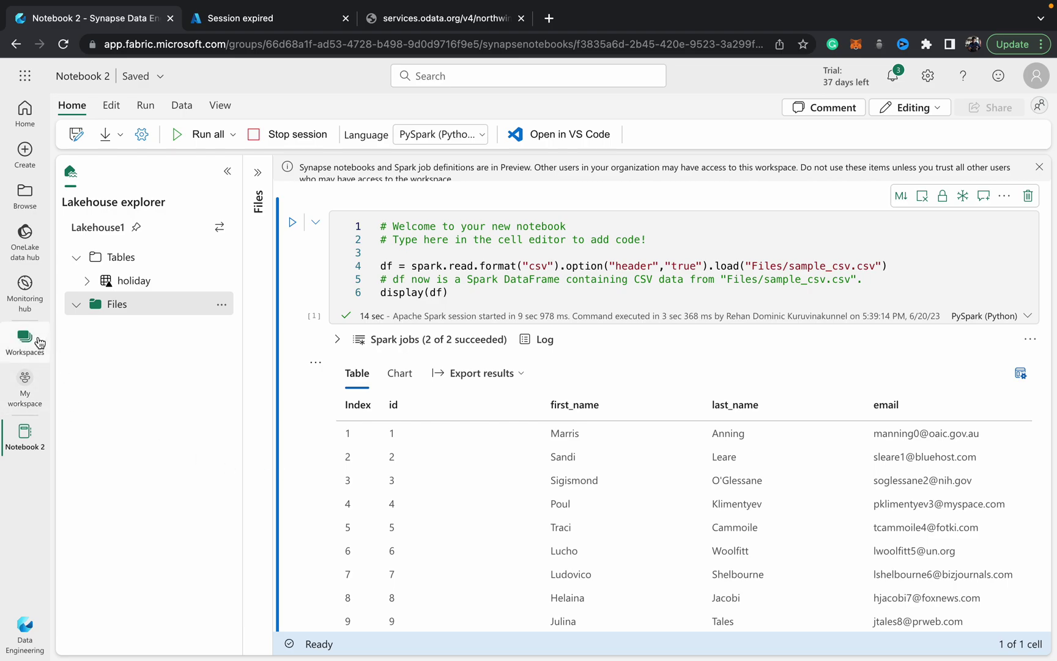
left_click(38, 340)
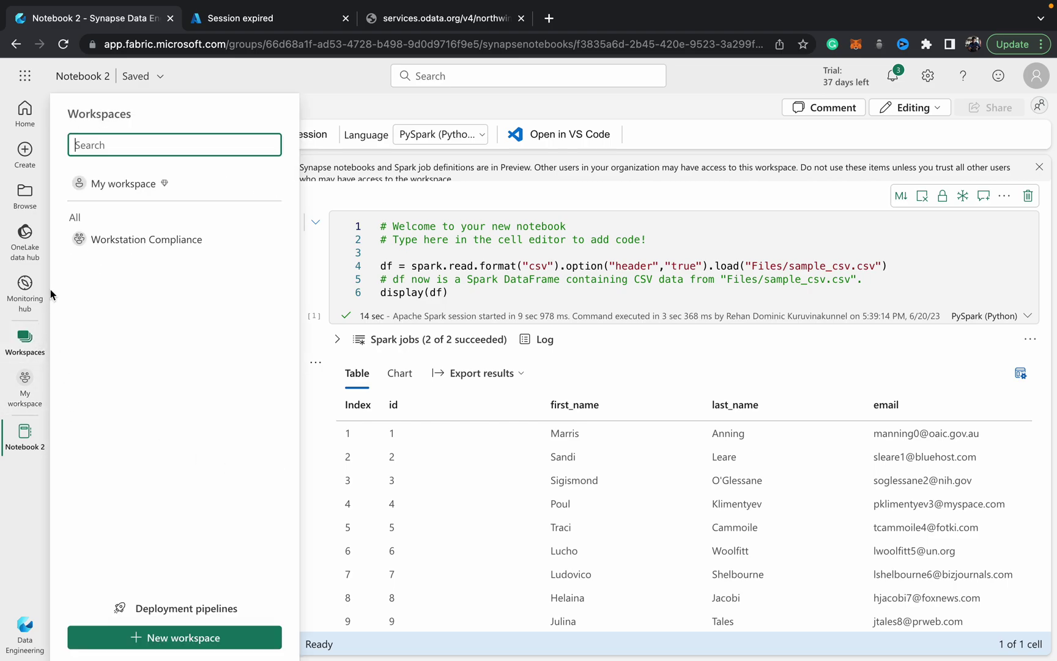
left_click(117, 191)
scroll(192, 519, "down", 1)
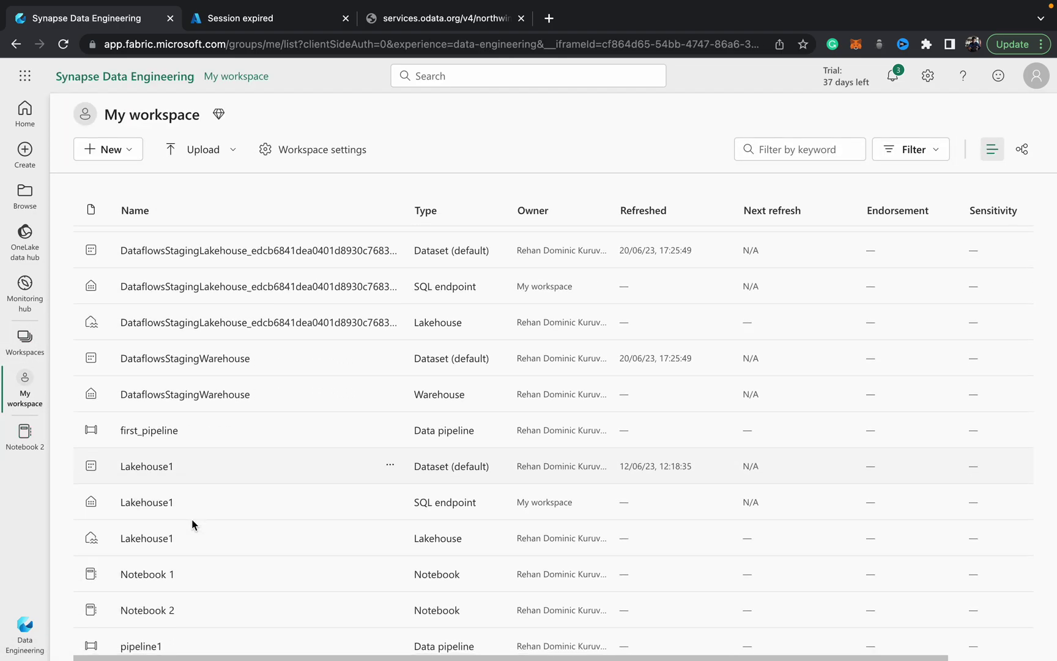
left_click(148, 538)
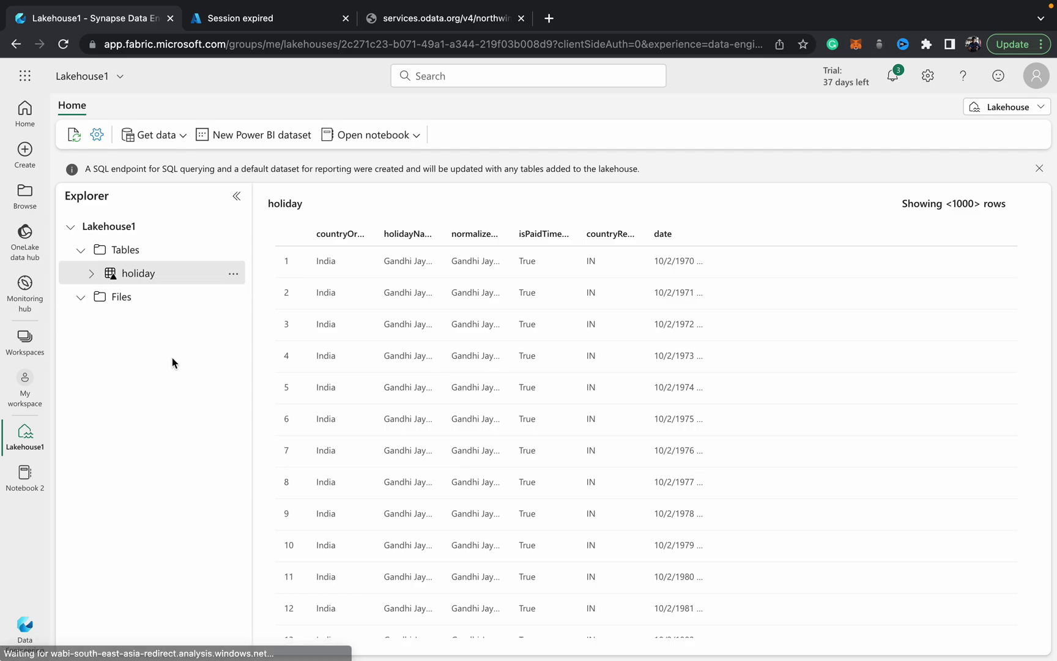
left_click(395, 139)
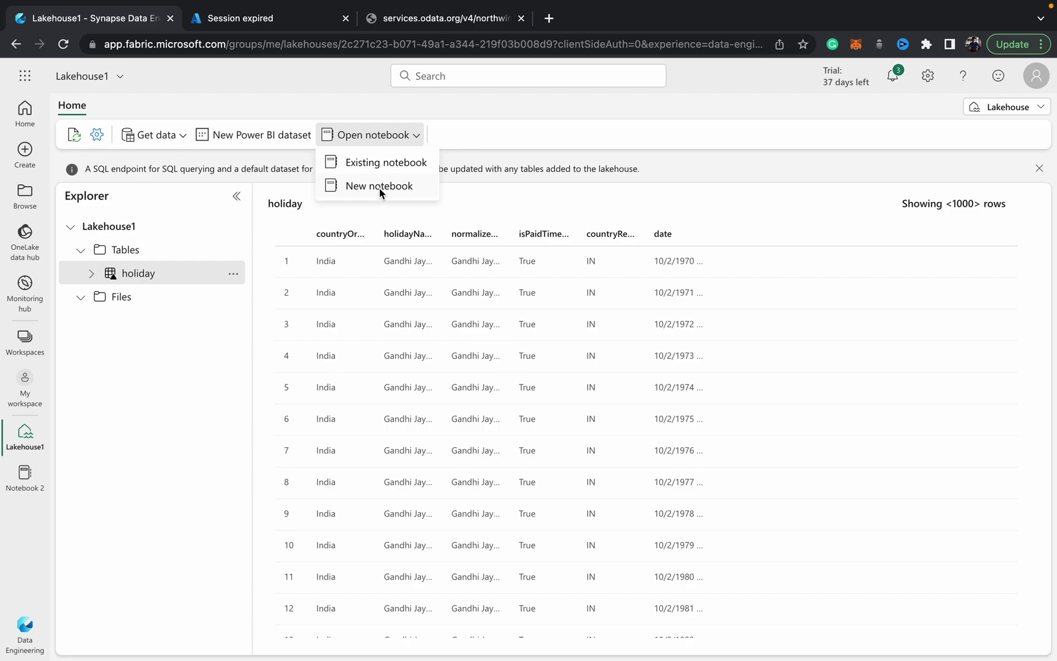
left_click(380, 163)
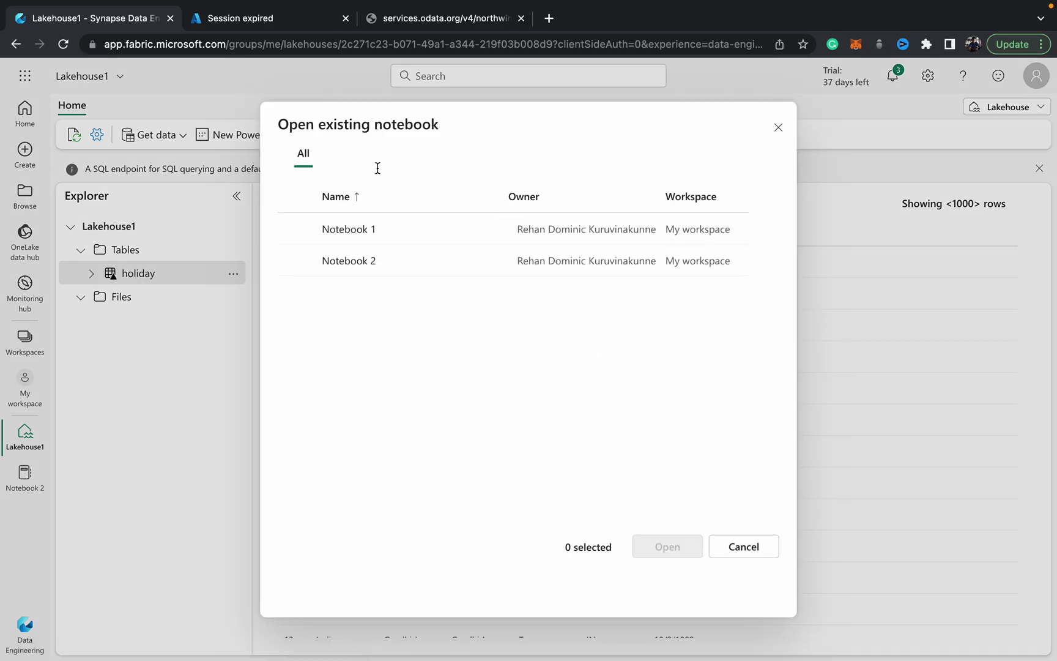
left_click(327, 263)
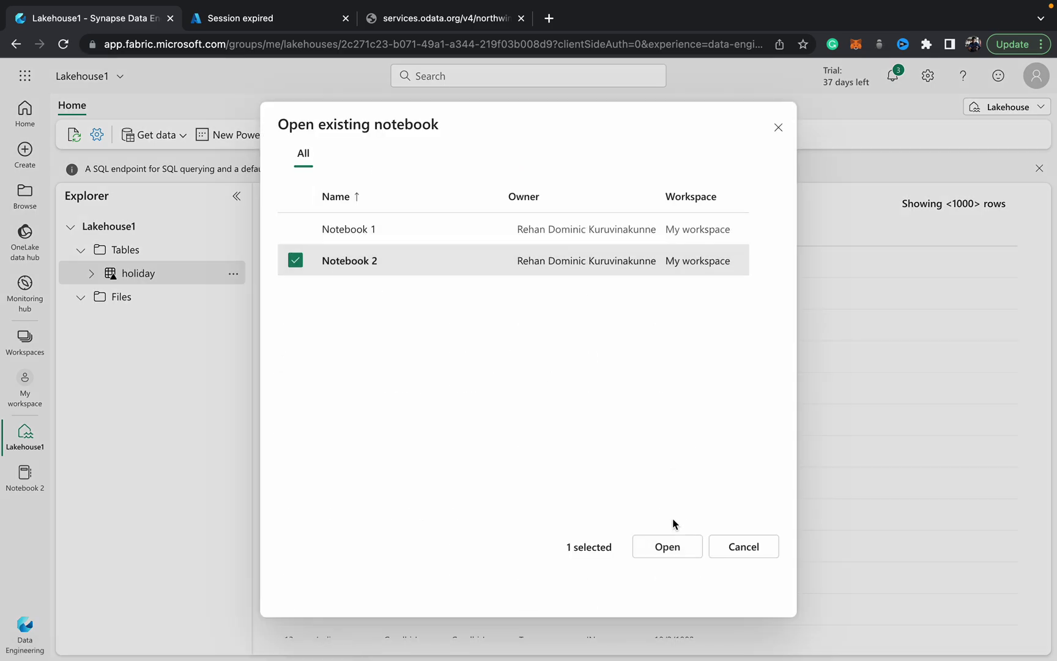
left_click(667, 546)
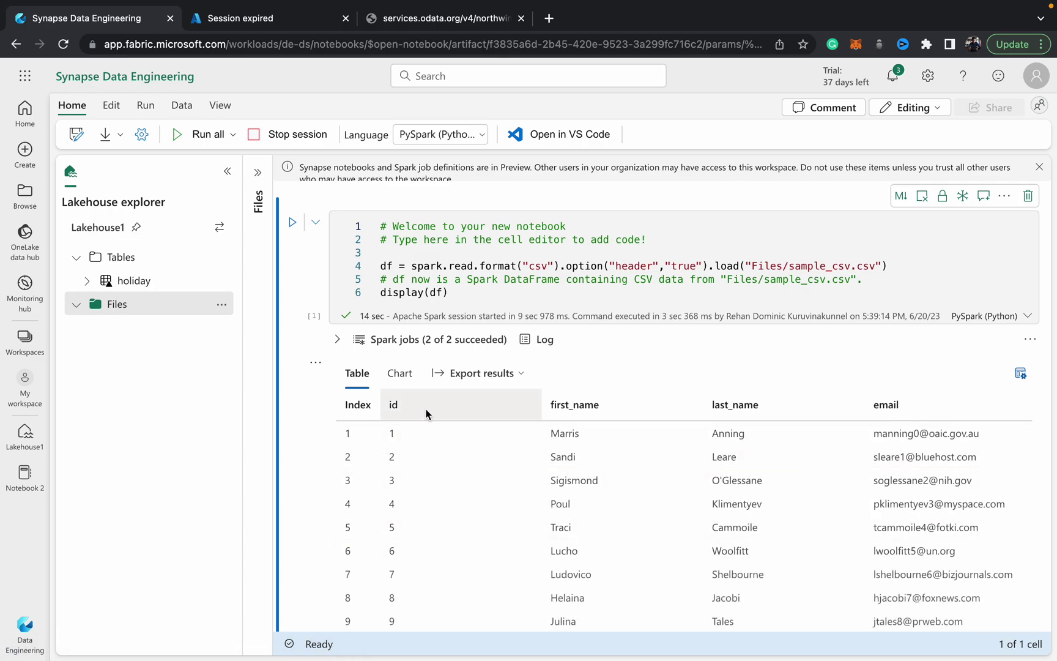
scroll(426, 411, "down", 5)
scroll(311, 385, "down", 1)
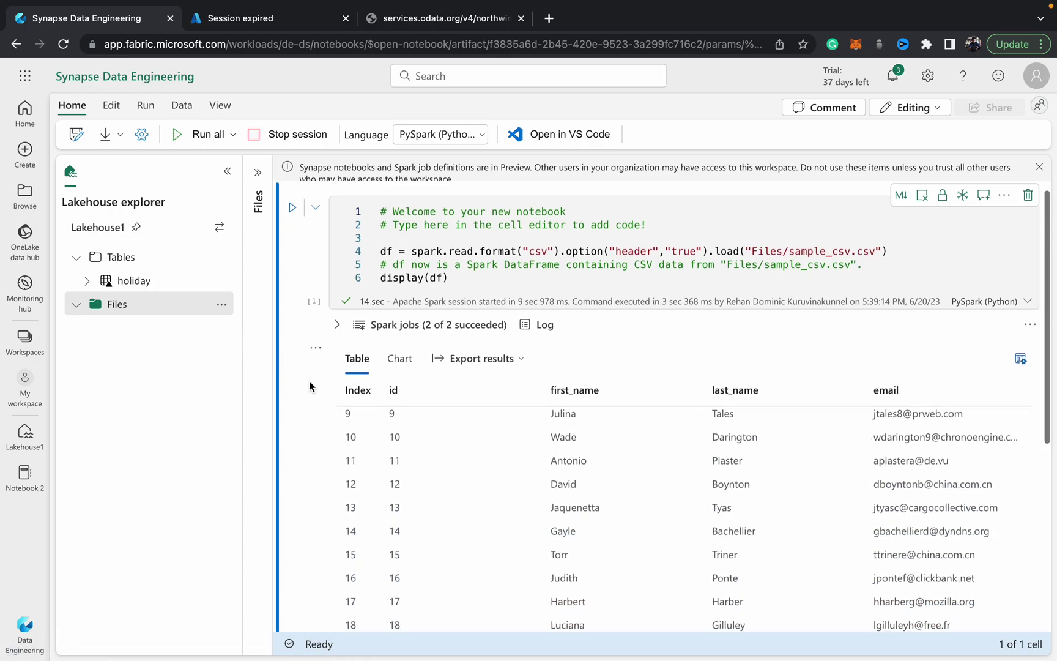
scroll(310, 385, "down", 5)
scroll(311, 385, "up", 6)
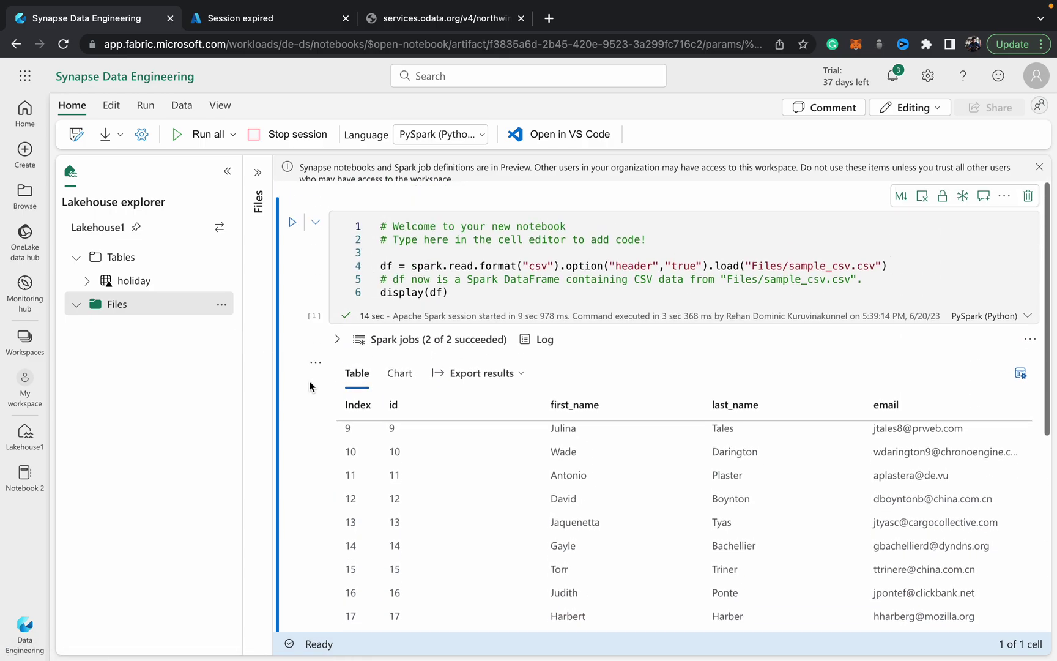
left_click(112, 306)
scroll(330, 364, "down", 5)
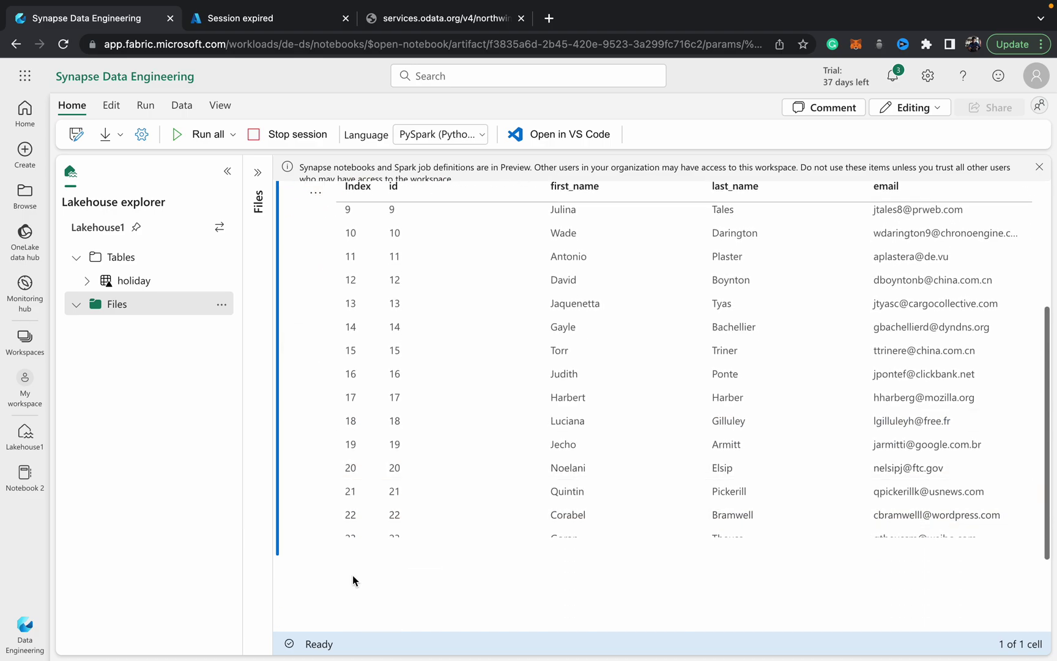
scroll(352, 575, "down", 1)
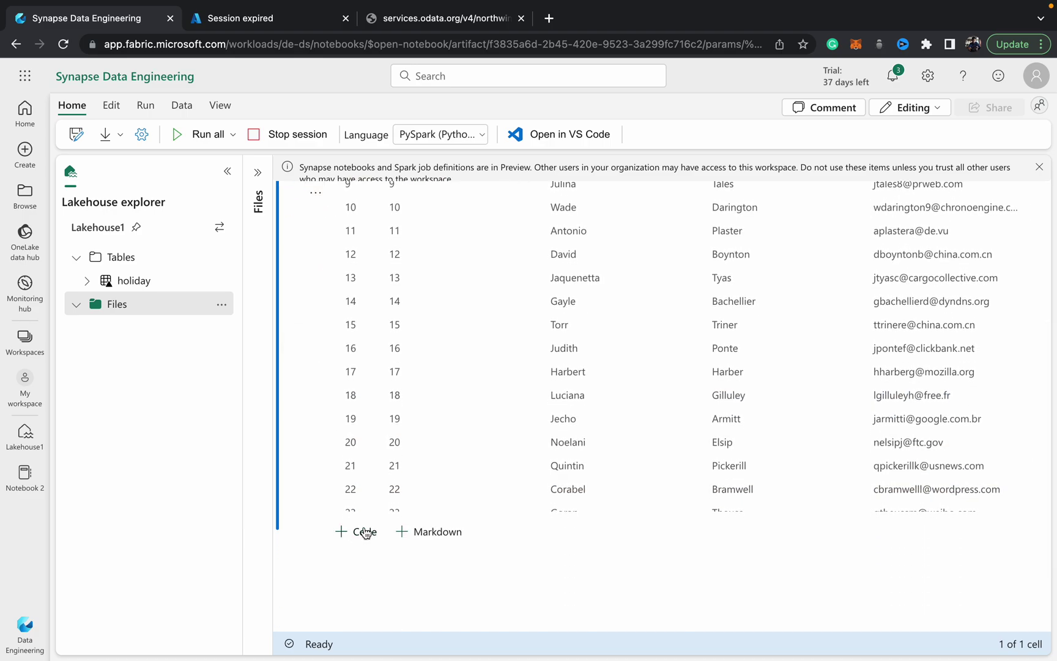
Add a code cell with a 1000-row Lakehouse1.holiday query and run it.
left_click(364, 531)
left_click_drag(133, 281, 435, 562)
scroll(438, 556, "down", 3)
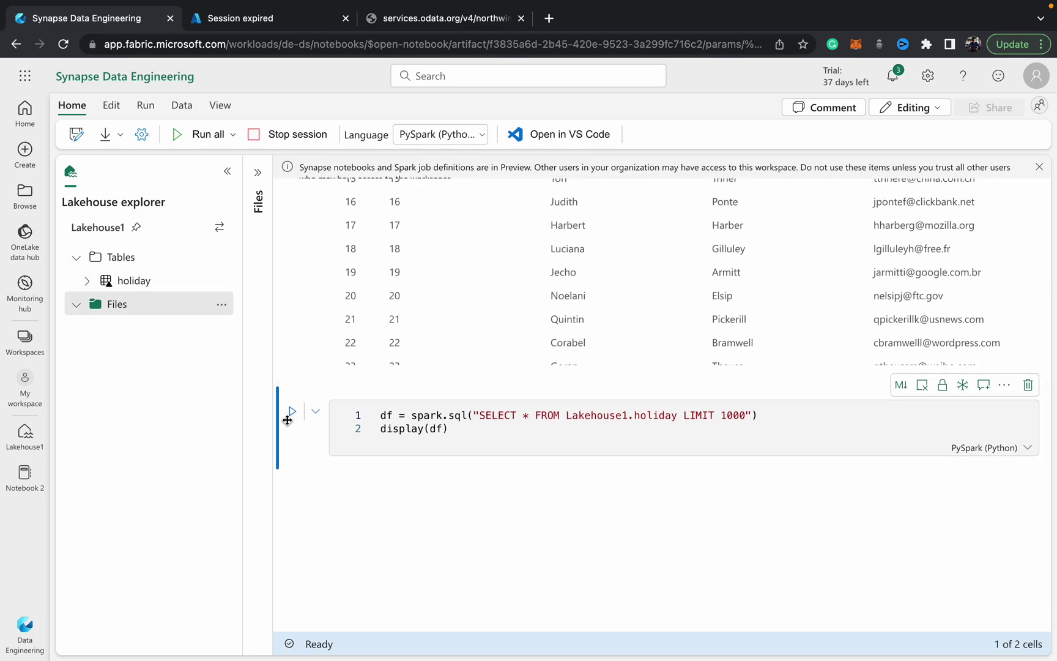
left_click(291, 410)
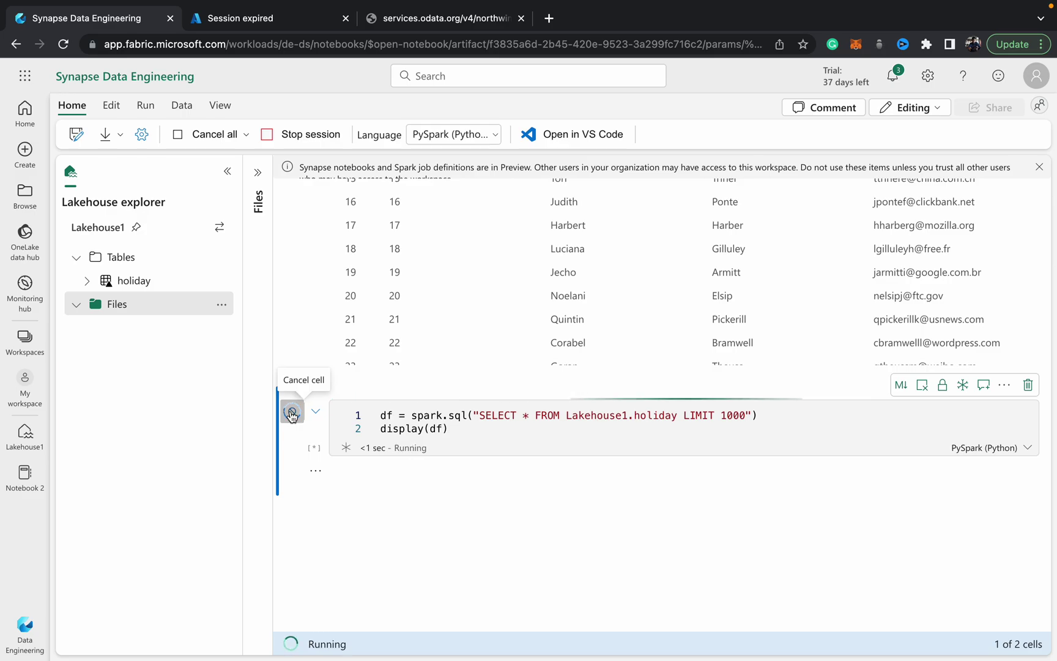